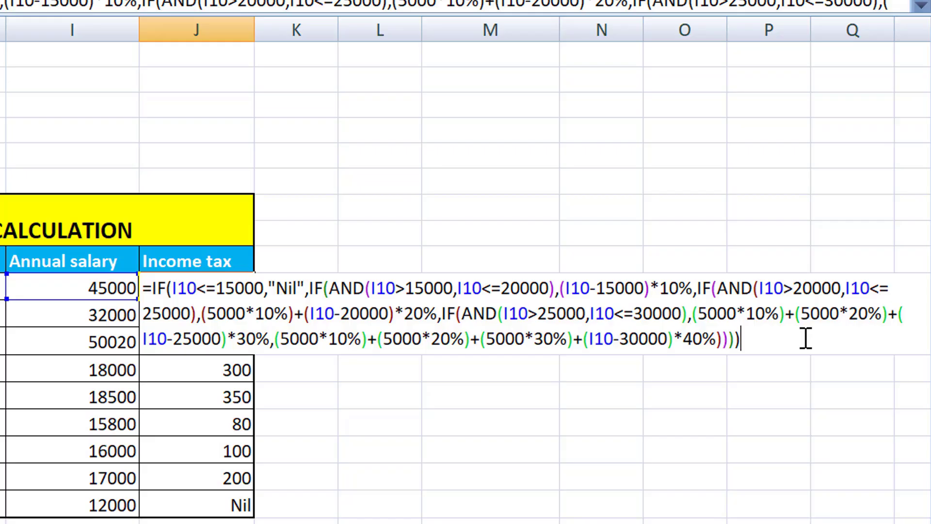
# - Commit the nested IF income tax formula with slabs from 10% to 40% in J10 and fill it down to J18
pyautogui.press('Return')
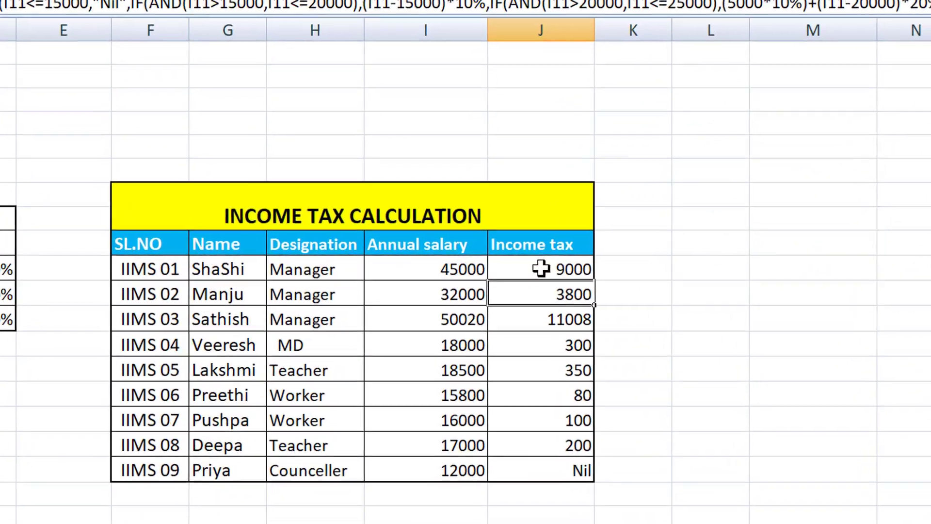
pyautogui.click(509, 265)
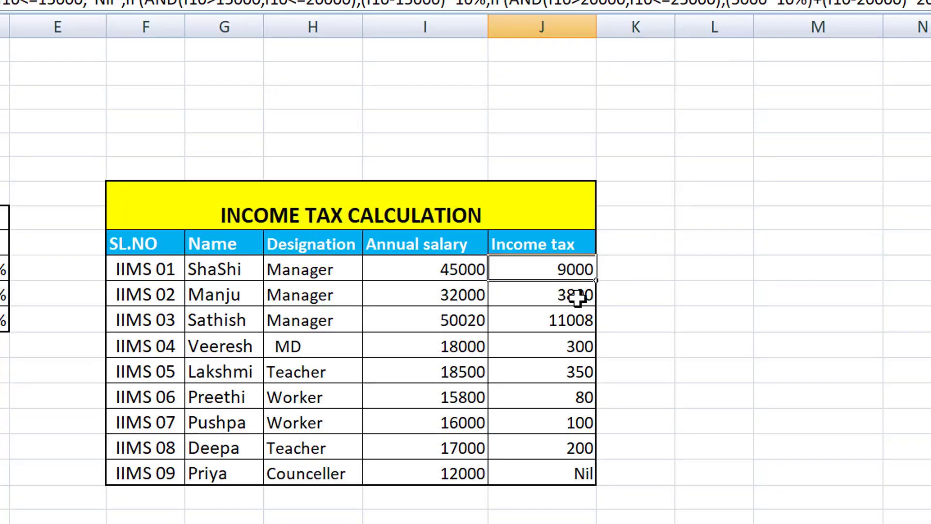
pyautogui.moveTo(597, 295); pyautogui.dragTo(589, 477)
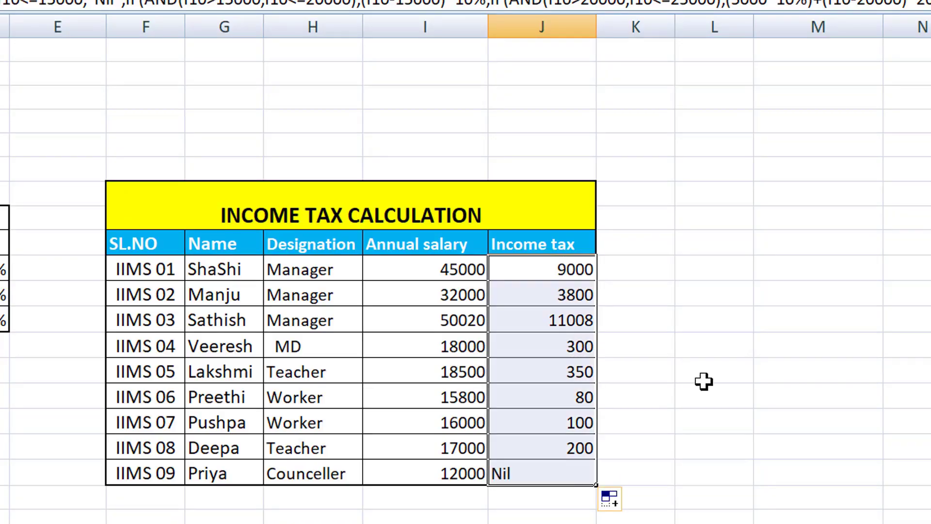
pyautogui.click(704, 381)
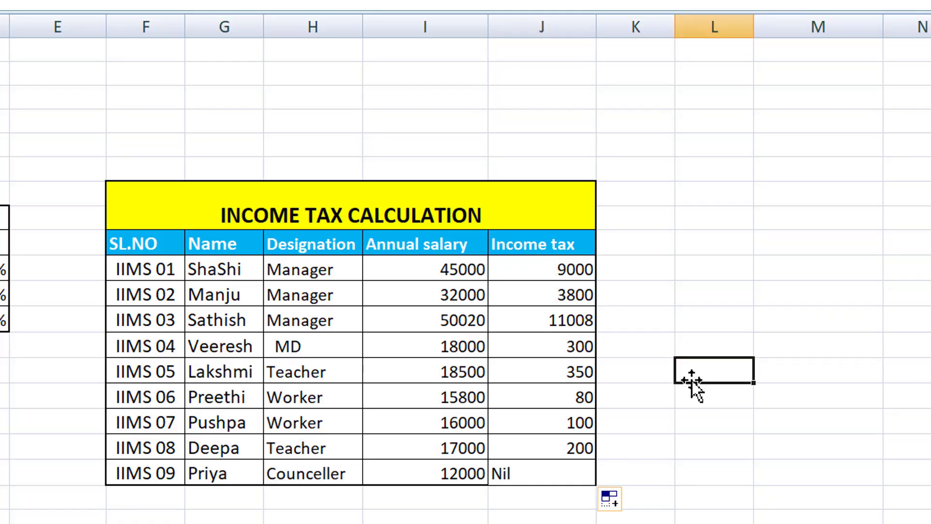
# - Test the income tax formula by setting the first employee's annual salary in I10 to 15000 and then 18000
pyautogui.click(426, 271)
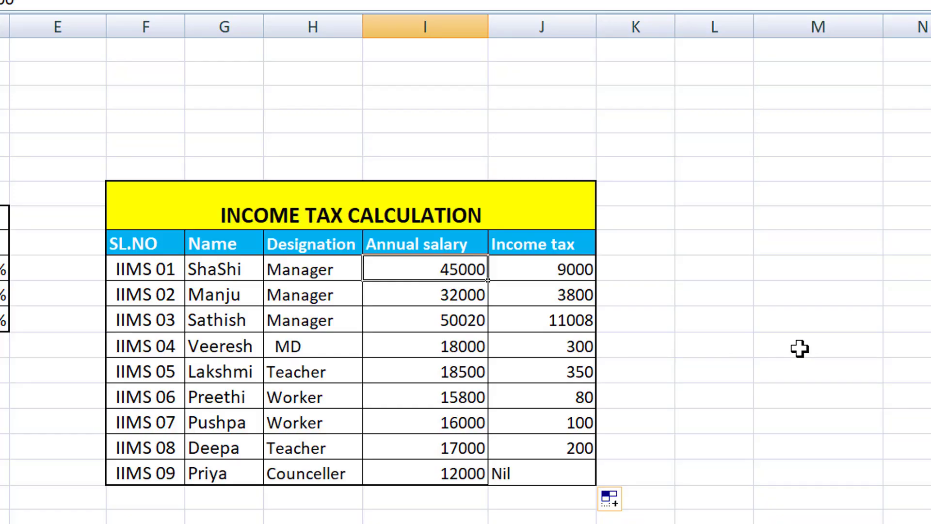
pyautogui.write('15000')
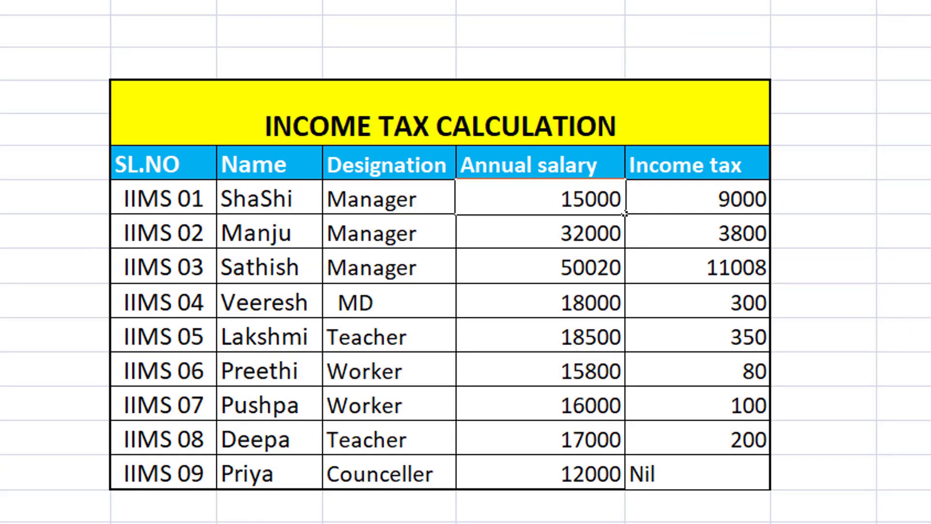
pyautogui.press('Return')
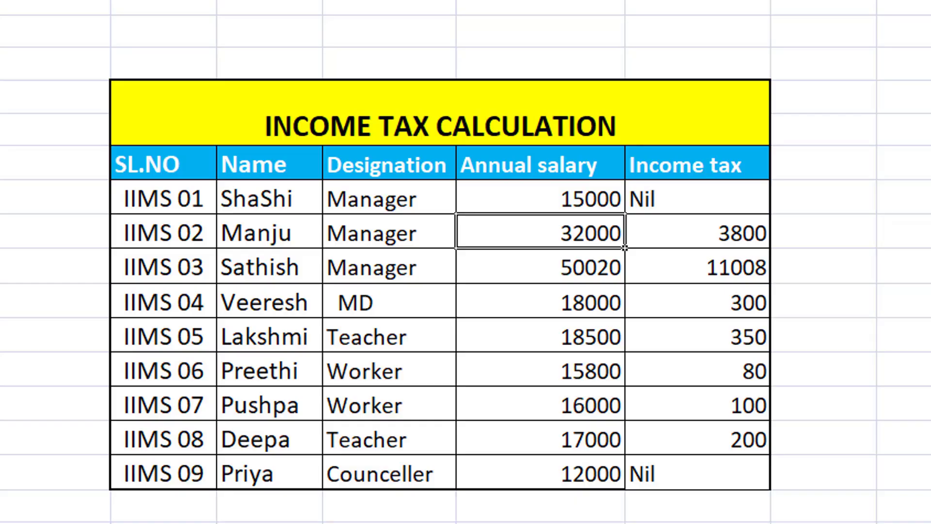
pyautogui.click(540, 197)
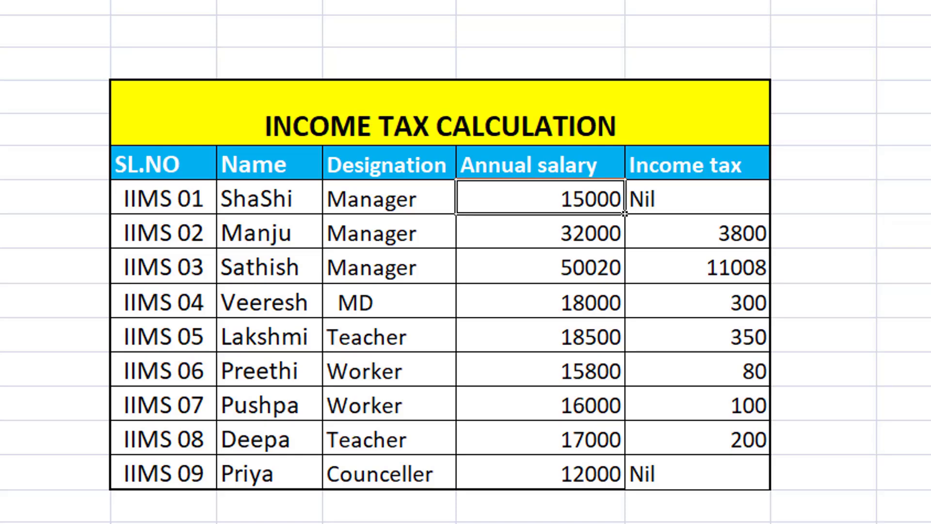
pyautogui.write('18000')
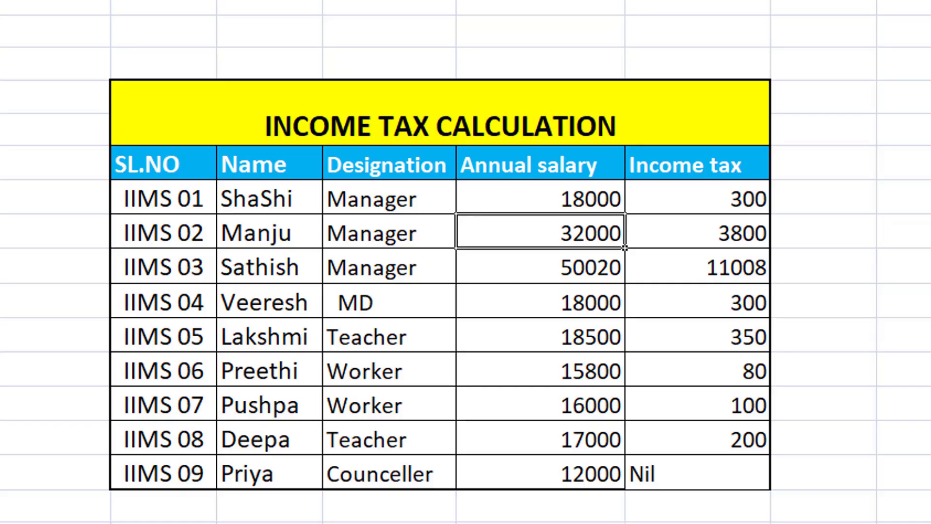
# - Test the formula with an annual salary of 22000 in I10, then restore the first employee's salary to 45000
pyautogui.click(540, 197)
pyautogui.write('22000')
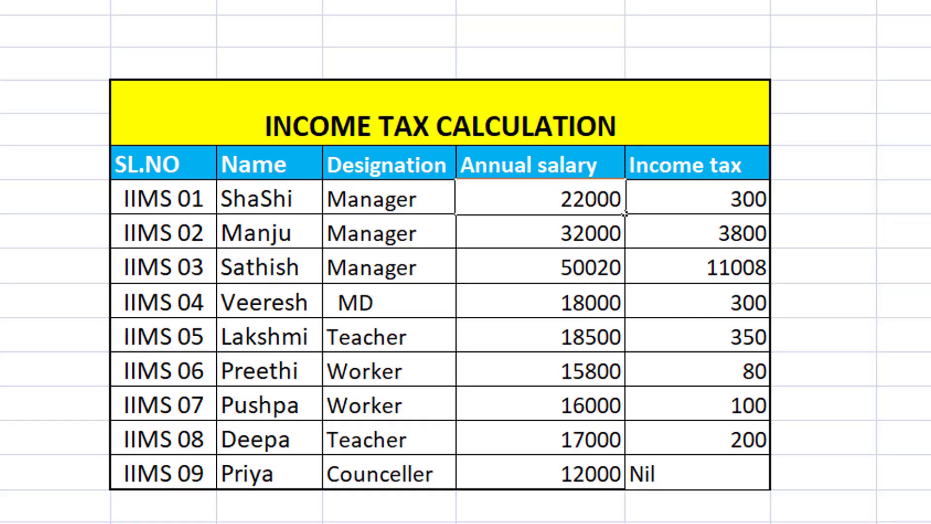
pyautogui.press('Return')
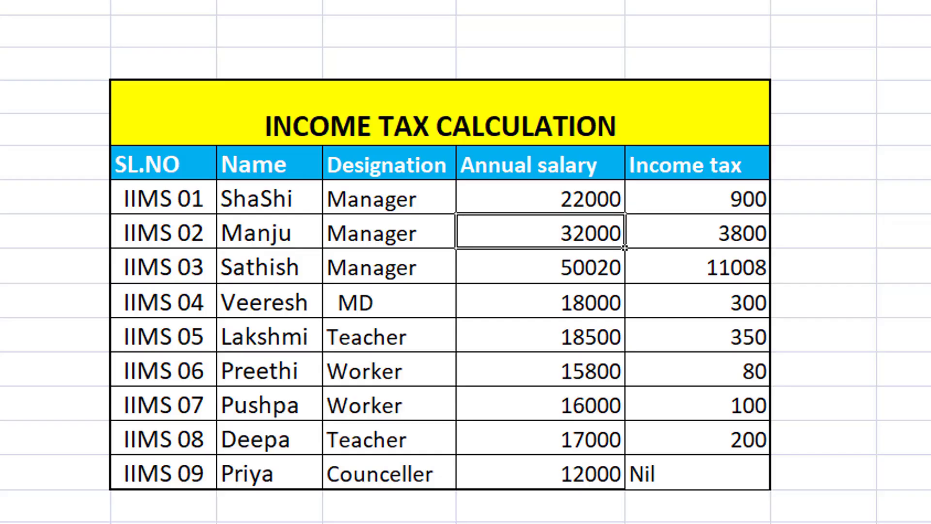
pyautogui.click(540, 197)
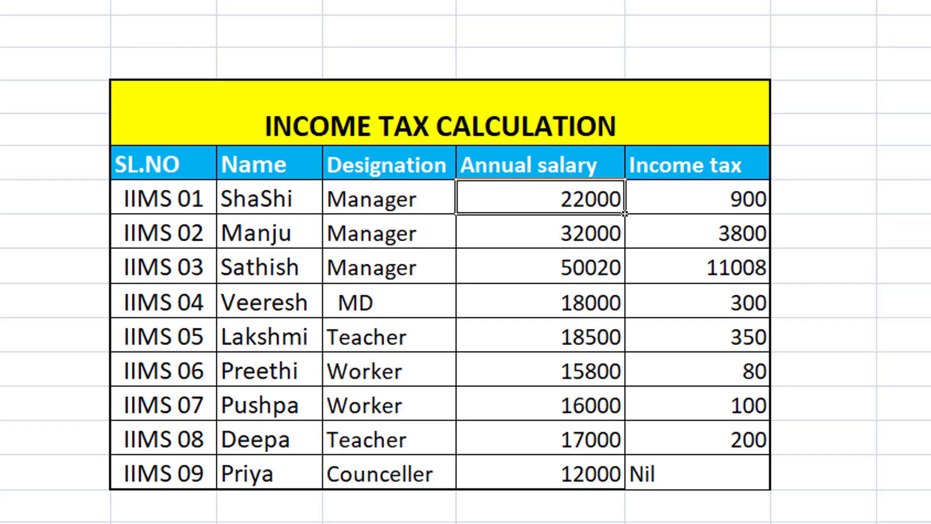
pyautogui.write('45000')
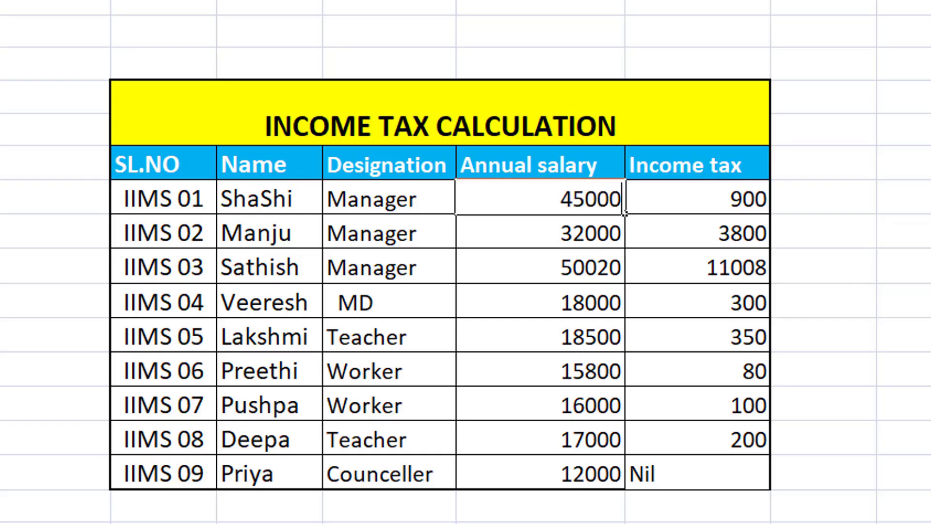
pyautogui.press('Return')
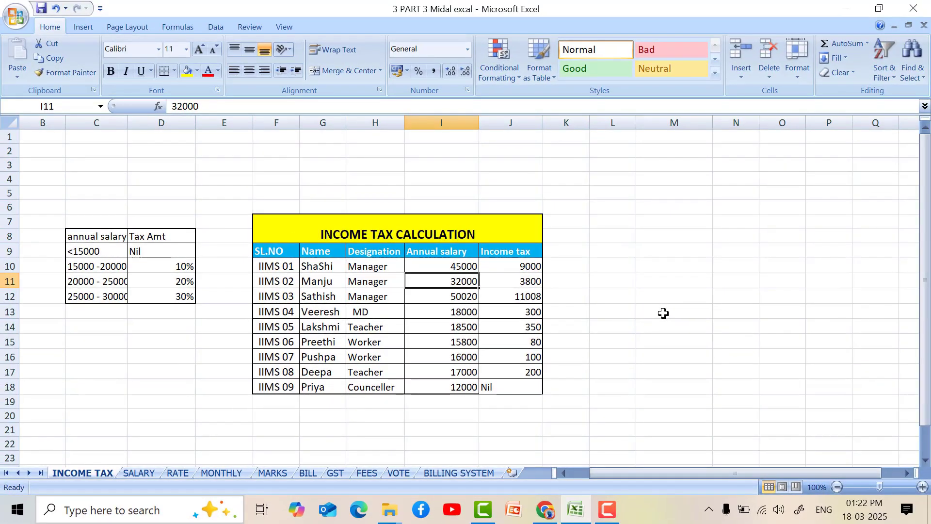
pyautogui.click(640, 324)
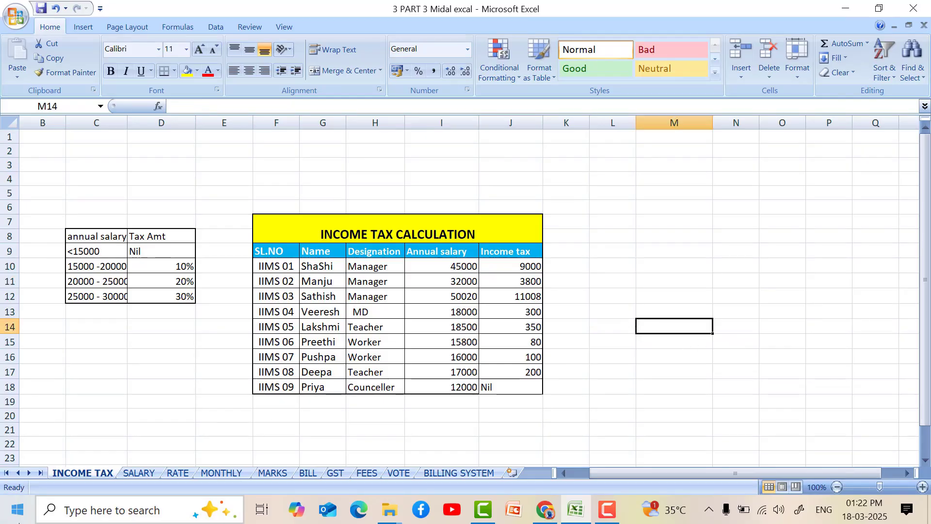
# - Open the SALARY sheet and clear the calculated cells from HRA through Net salary for all employees, H9:P17
pyautogui.click(139, 473)
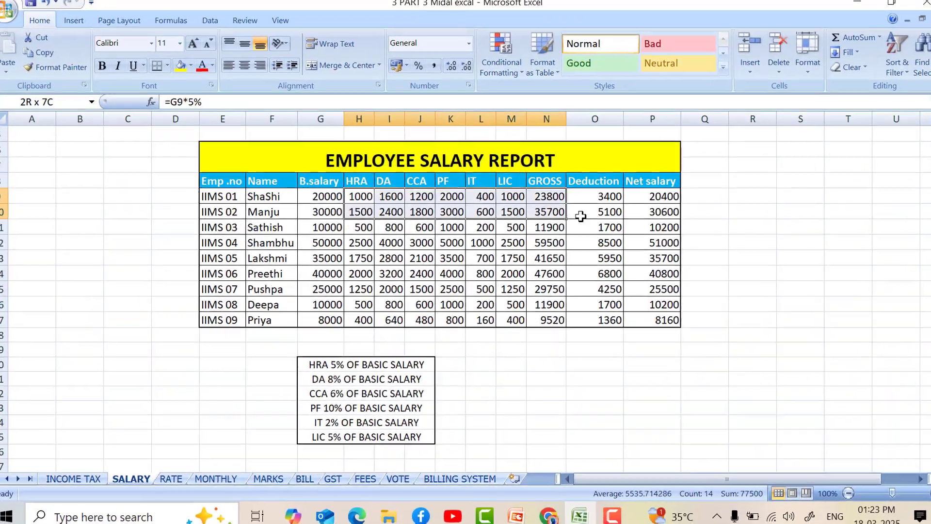
pyautogui.moveTo(581, 215); pyautogui.dragTo(675, 326)
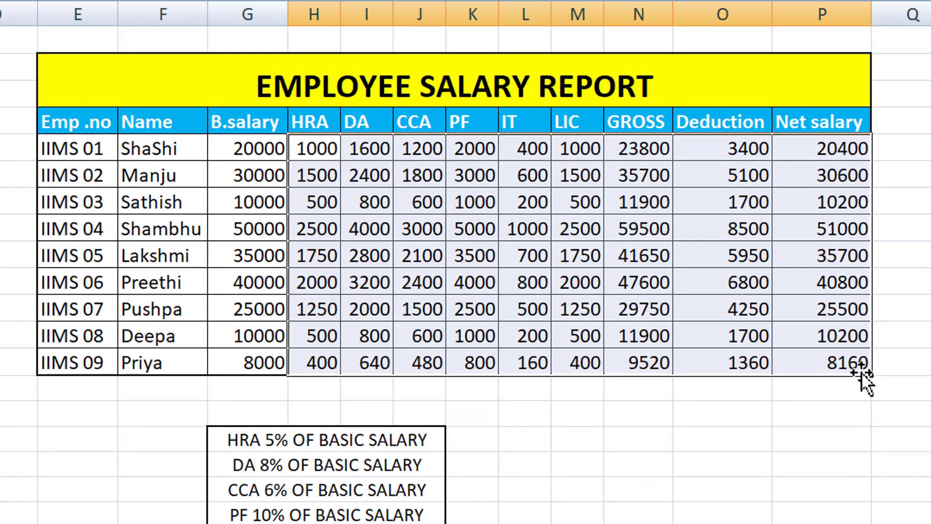
pyautogui.press('Delete')
# - Calculate the first employee's HRA in H9 as 5% of basic salary with the formula =g9*5/100
pyautogui.click(303, 148)
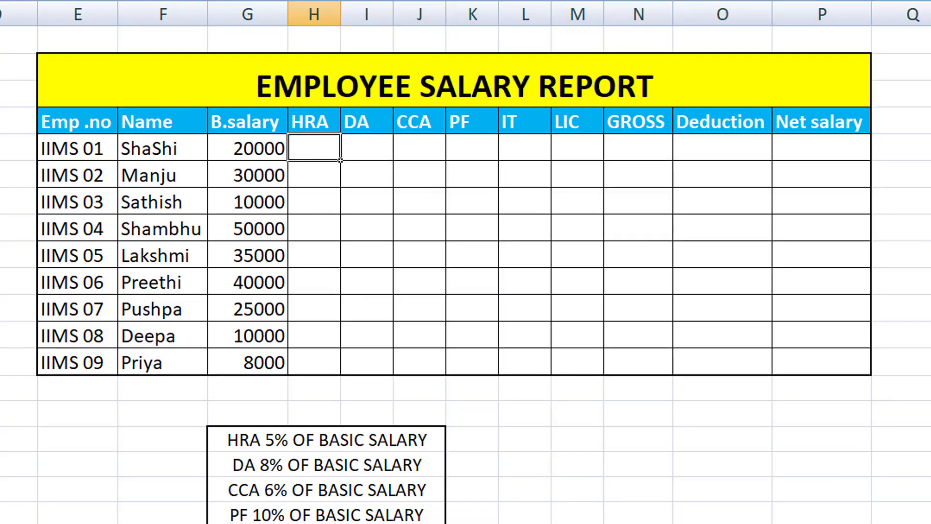
pyautogui.write('=')
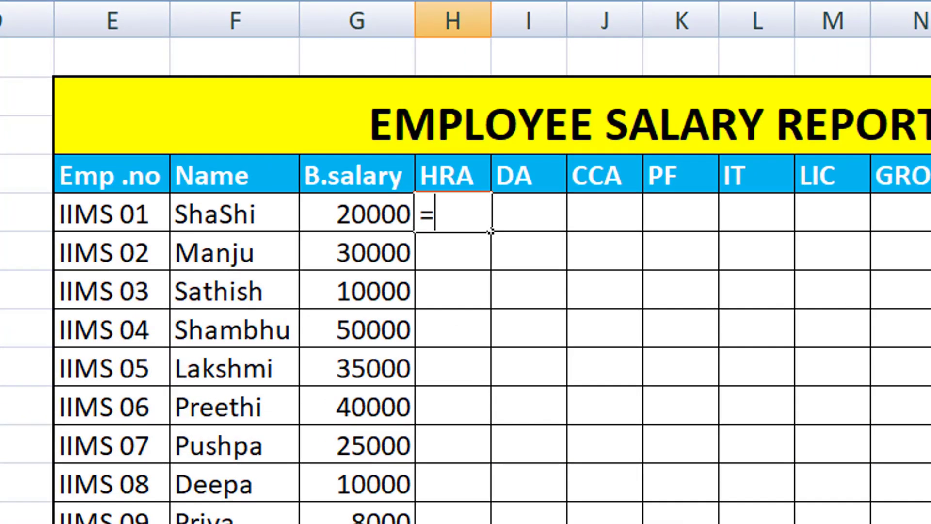
pyautogui.write('g9')
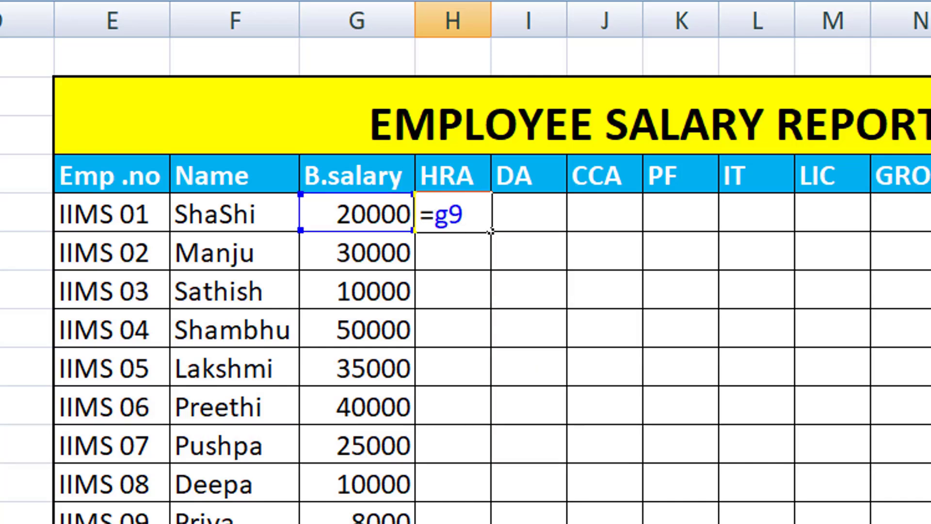
pyautogui.write('*')
pyautogui.write('5%')
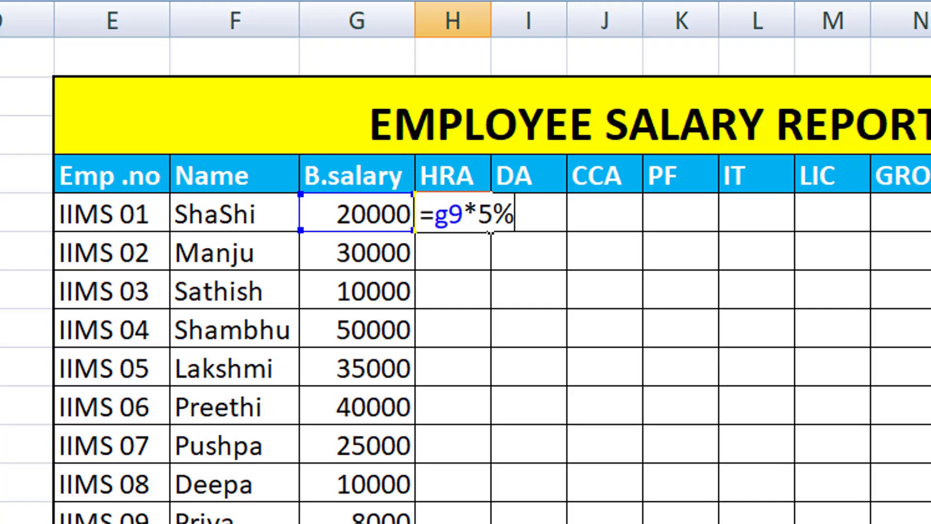
pyautogui.press('BackSpace')
pyautogui.write('1')
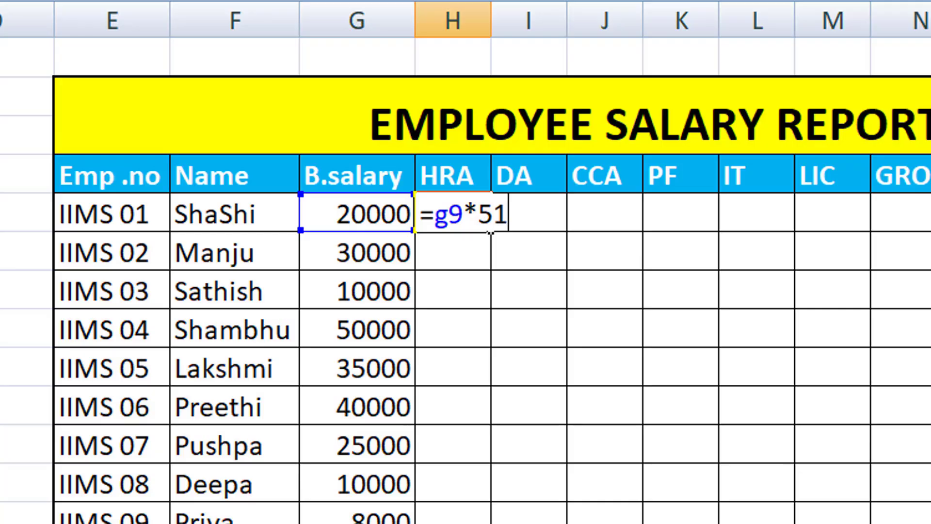
pyautogui.press('BackSpace')
pyautogui.write('/100')
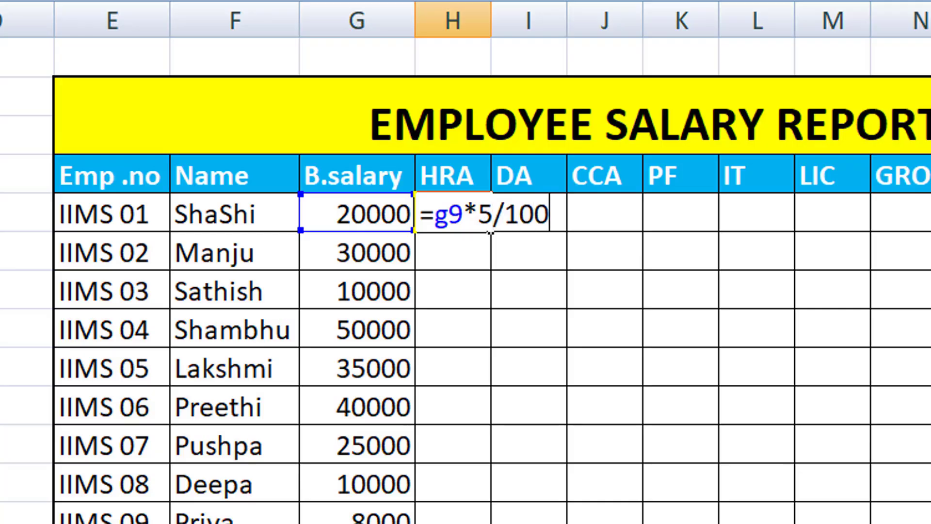
pyautogui.press('Return')
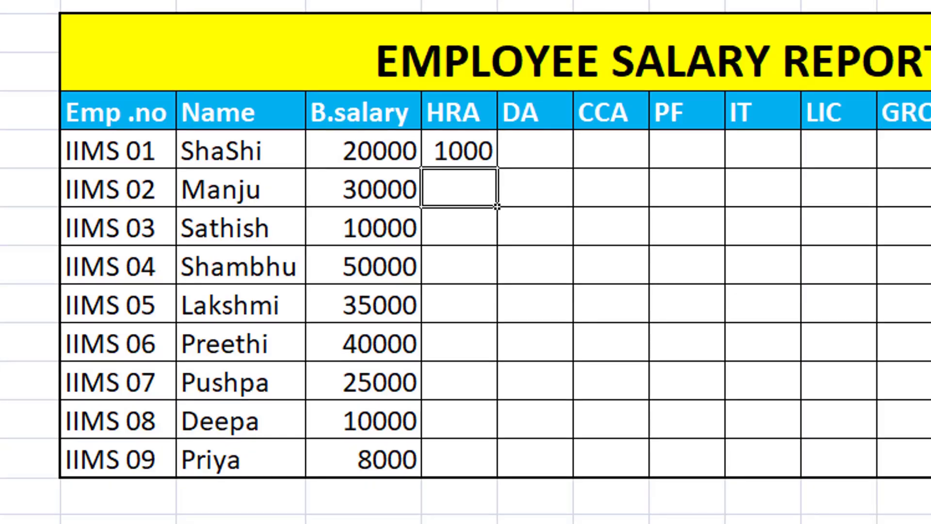
# - Calculate the first employee's DA in I9 as 8% of basic salary with the formula =g9*8%
pyautogui.press('Up')
pyautogui.press('Right')
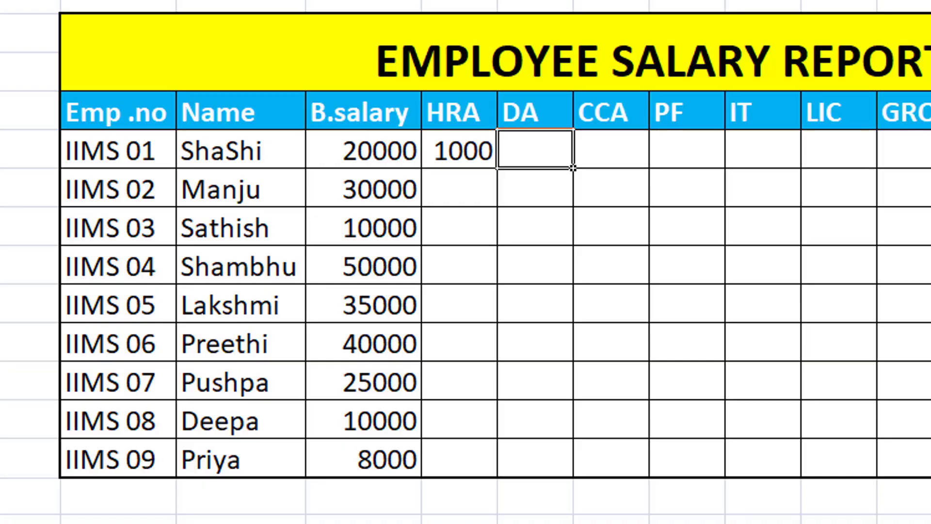
pyautogui.write('=g9')
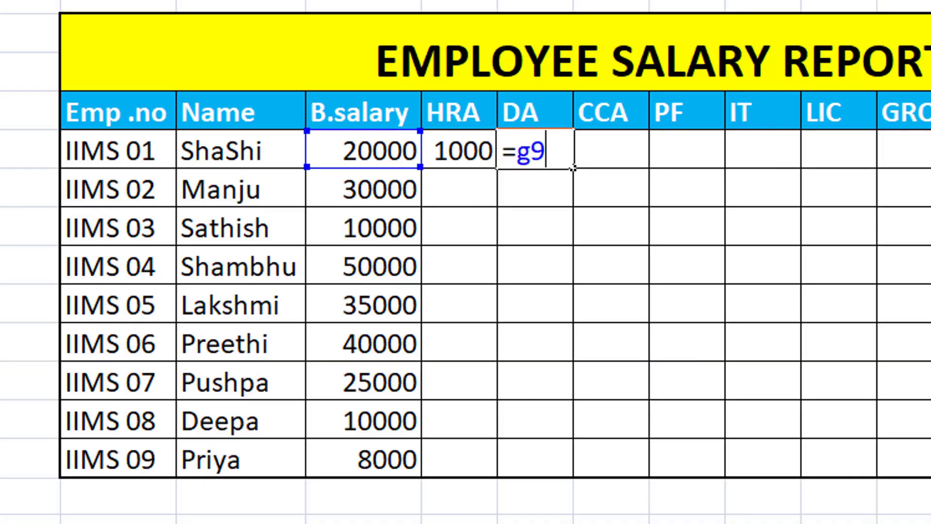
pyautogui.write('*8%')
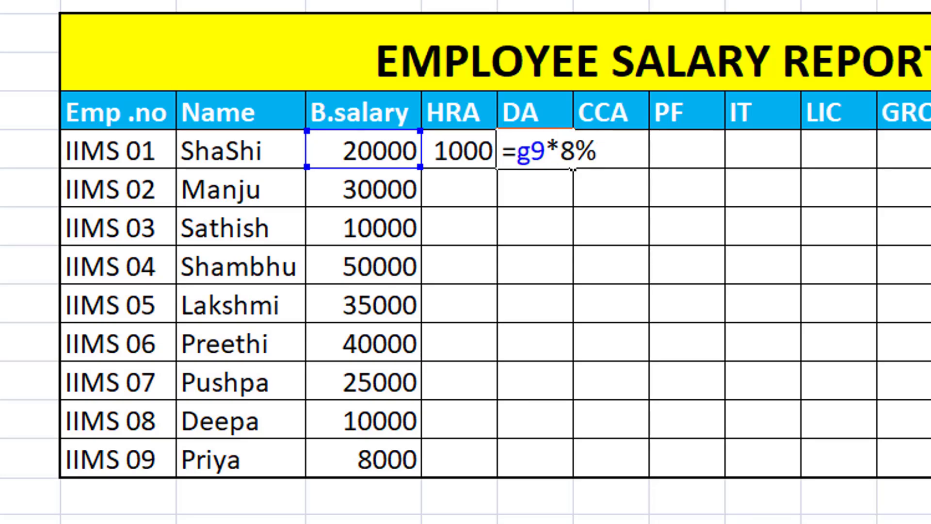
pyautogui.press('Return')
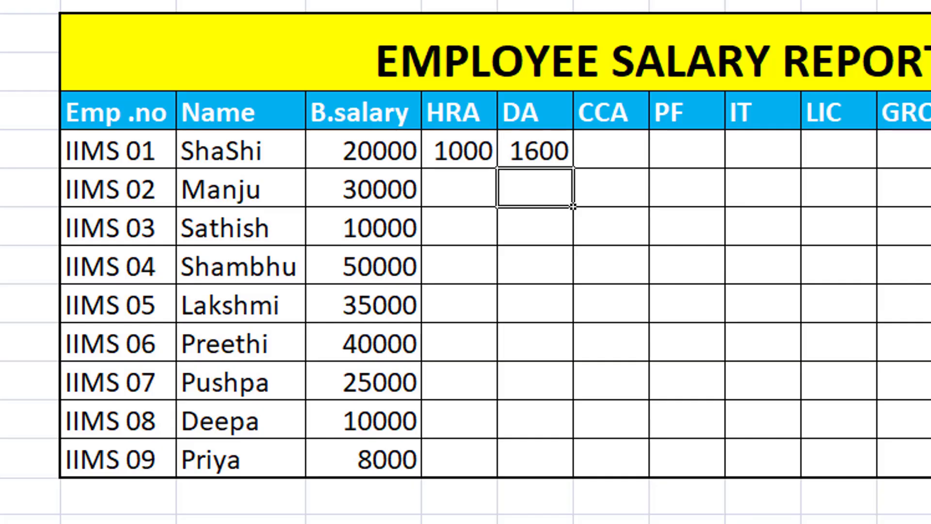
# - Select the first employee's CCA cell, J9, for formula entry
pyautogui.click(611, 149)
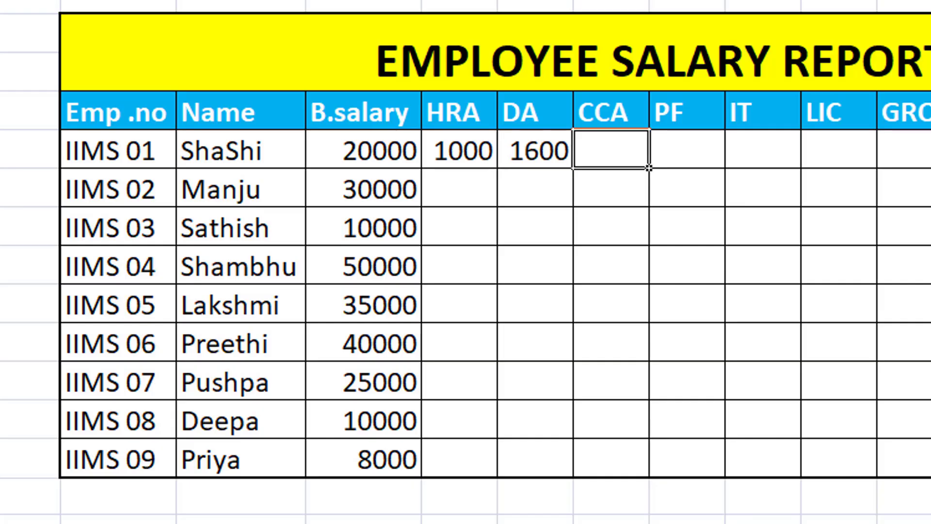